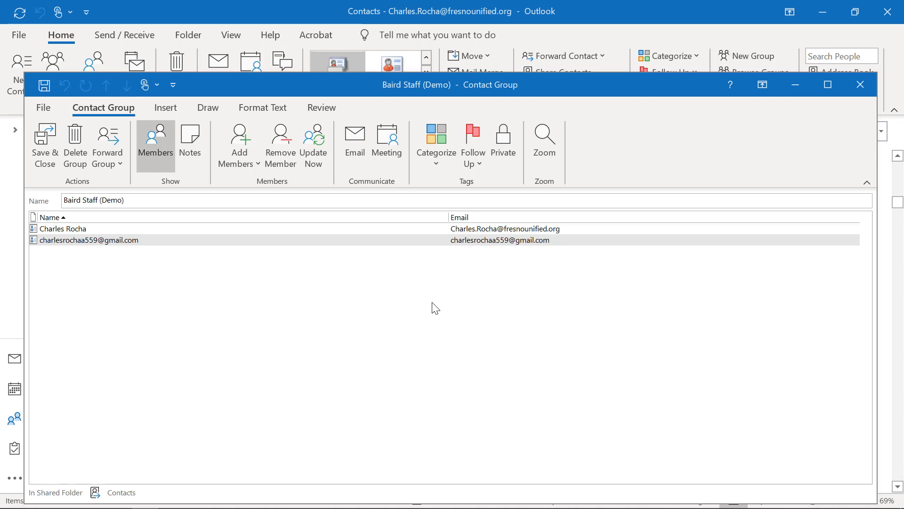
- Show the Add Members source options for the Baird Staff (Demo) contact group
left_click(67, 205)
left_click(246, 151)
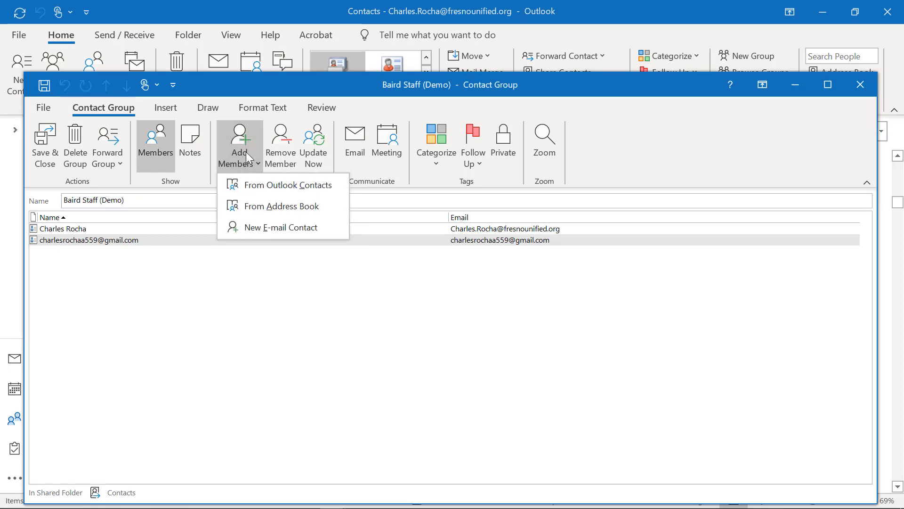
- Open the Staff GAL address book, try a staff name search, then open Advanced Find
left_click(263, 207)
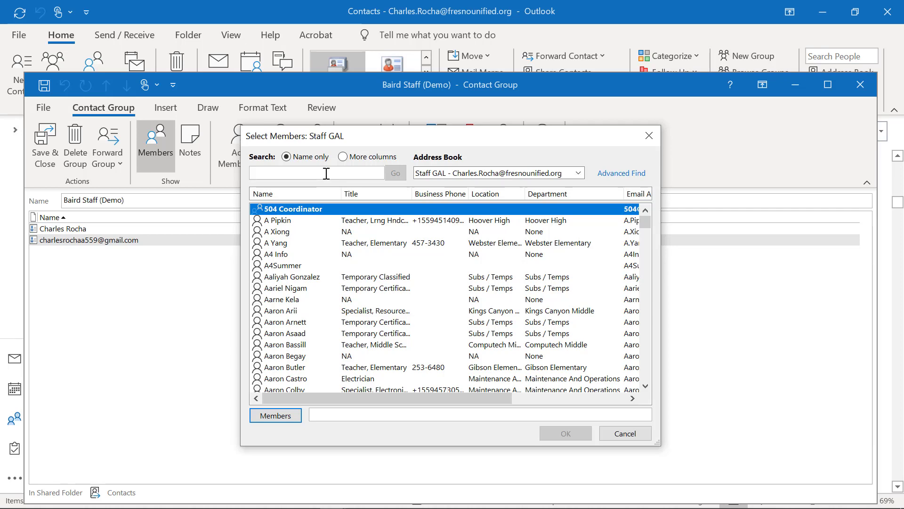
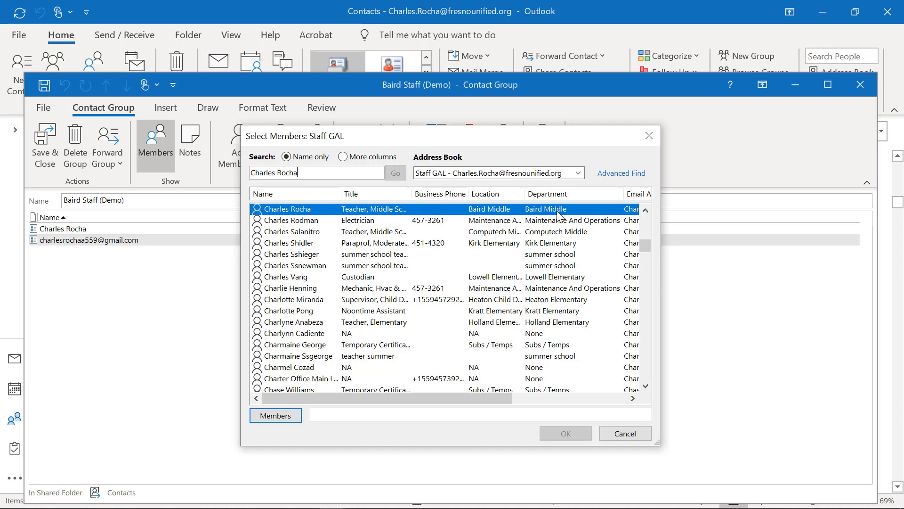
left_click(621, 174)
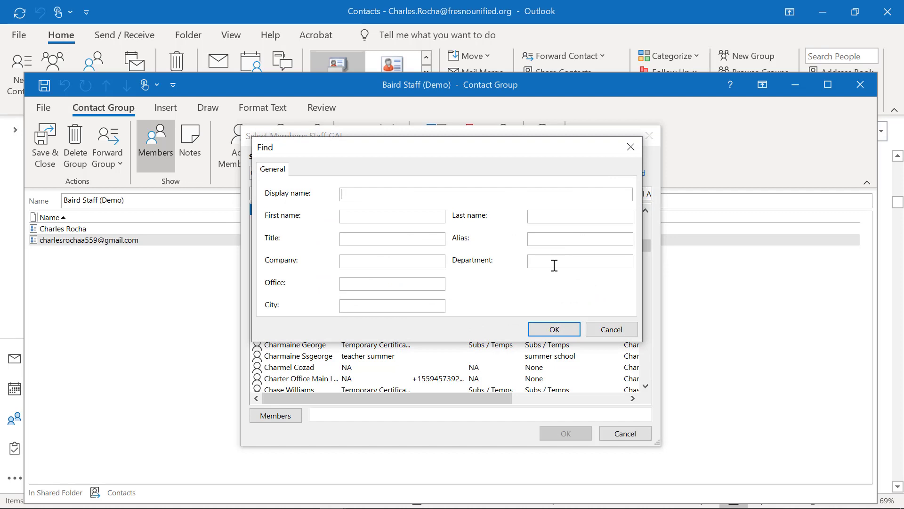
- Search the address book for Department 'Baird Middle'
left_click(554, 262)
type("Baird Middle")
left_click(552, 336)
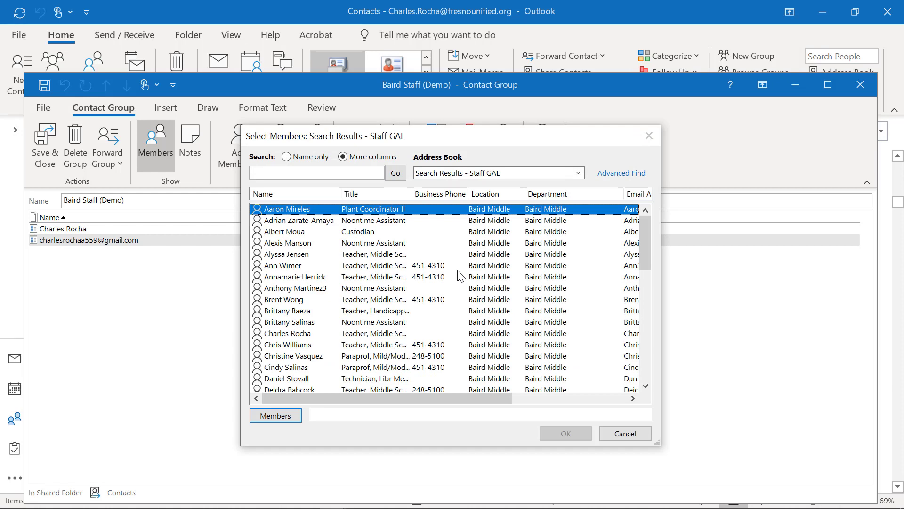
- Select all Baird Middle search results and add them as group members
scroll(398, 273, "down", 5)
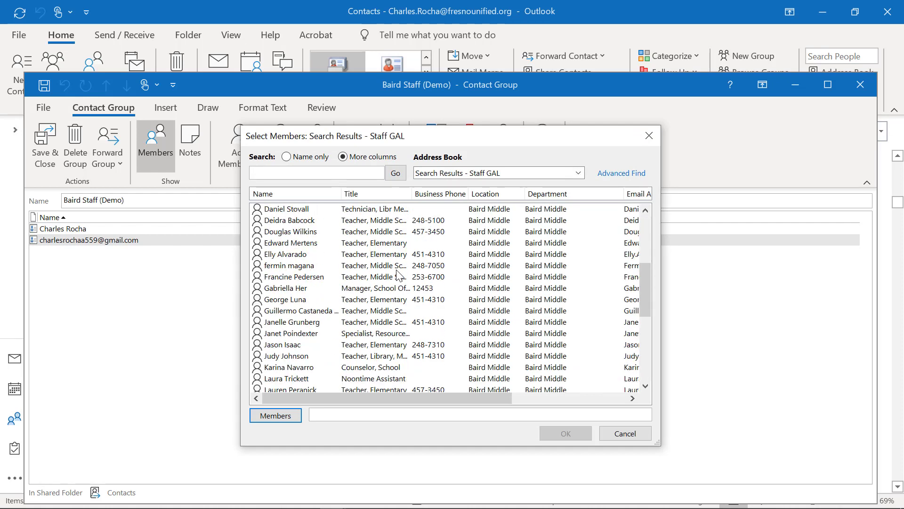
scroll(399, 276, "down", 7)
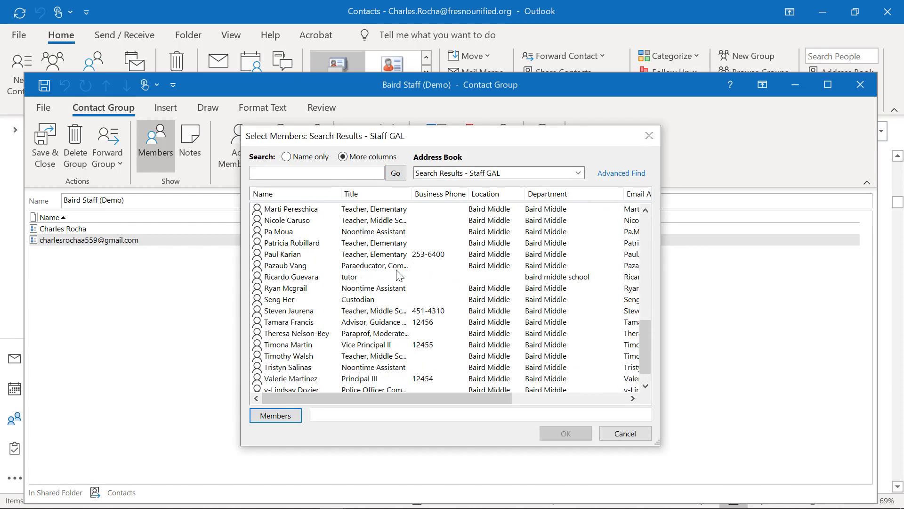
scroll(400, 275, "down", 1)
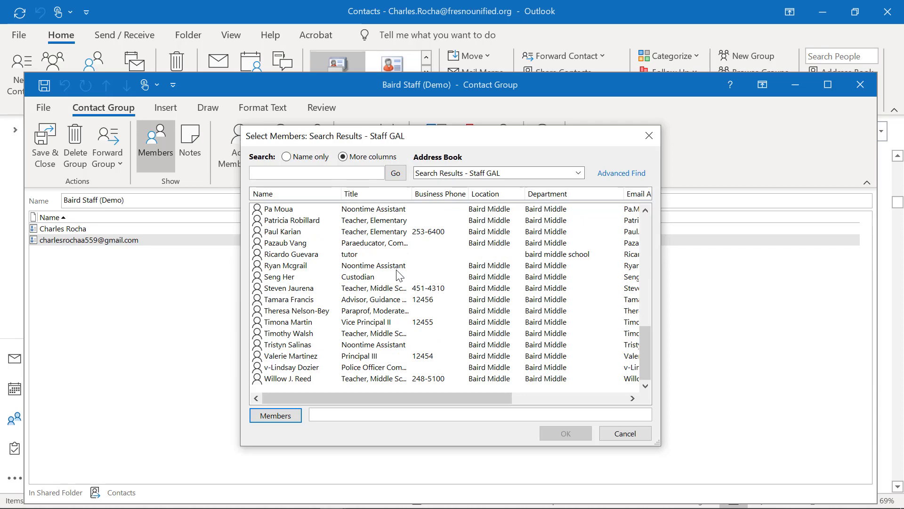
scroll(399, 275, "up", 20)
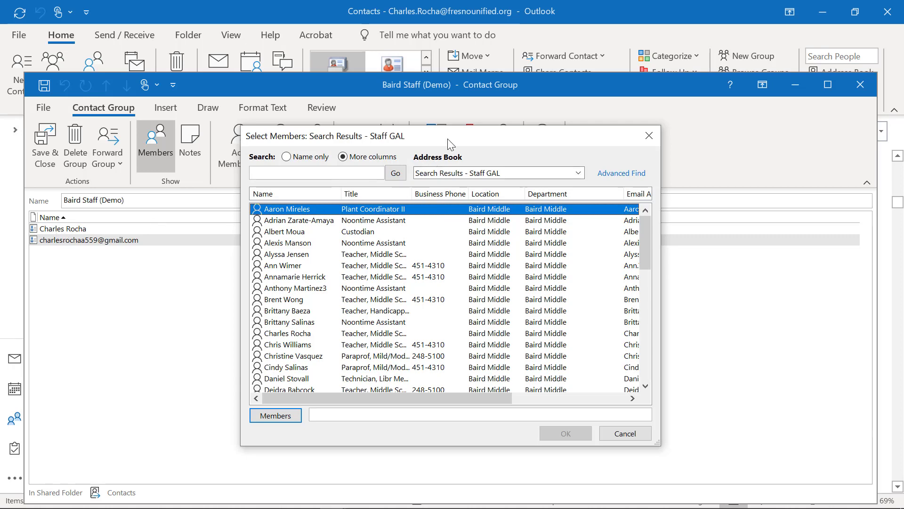
left_click_drag(451, 150, 496, 264)
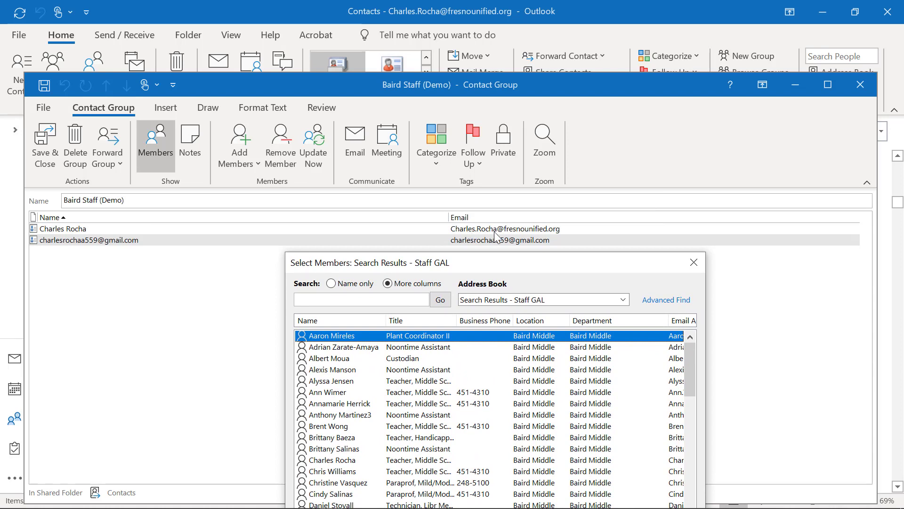
left_click_drag(522, 260, 488, 91)
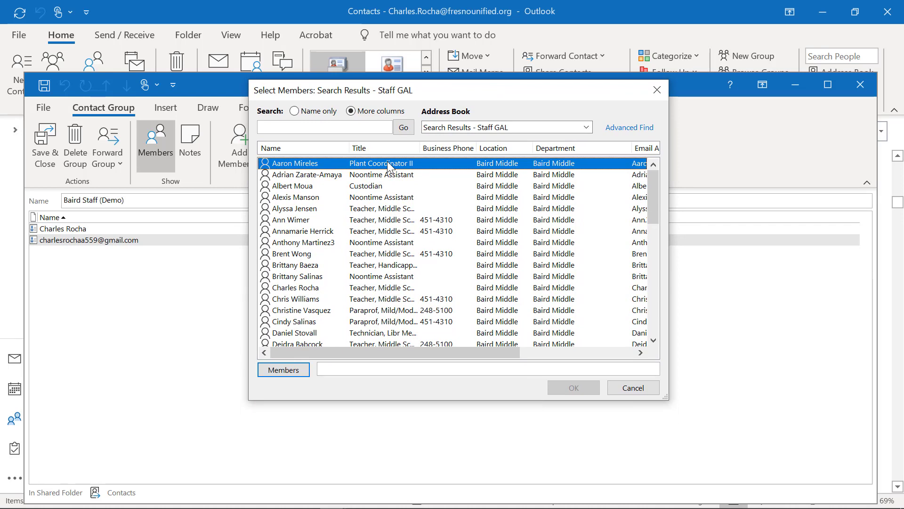
left_click_drag(387, 162, 369, 348)
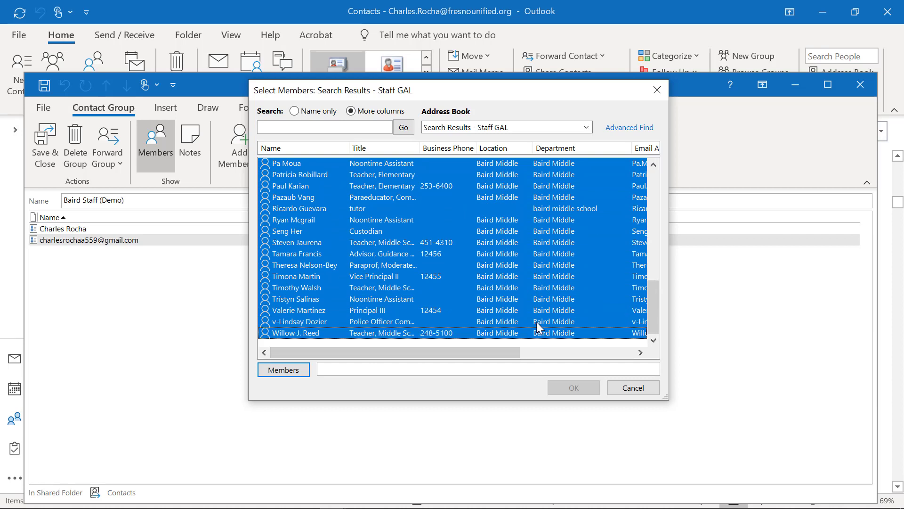
left_click(265, 372)
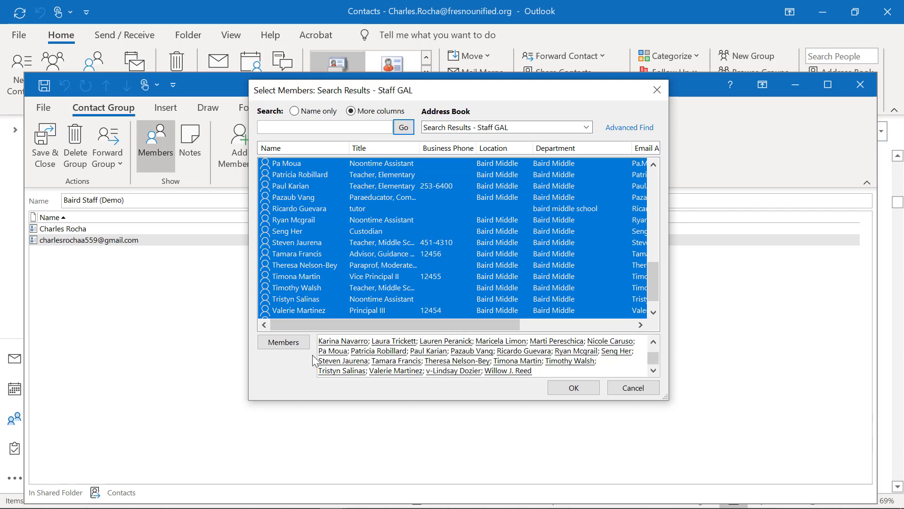
left_click(582, 392)
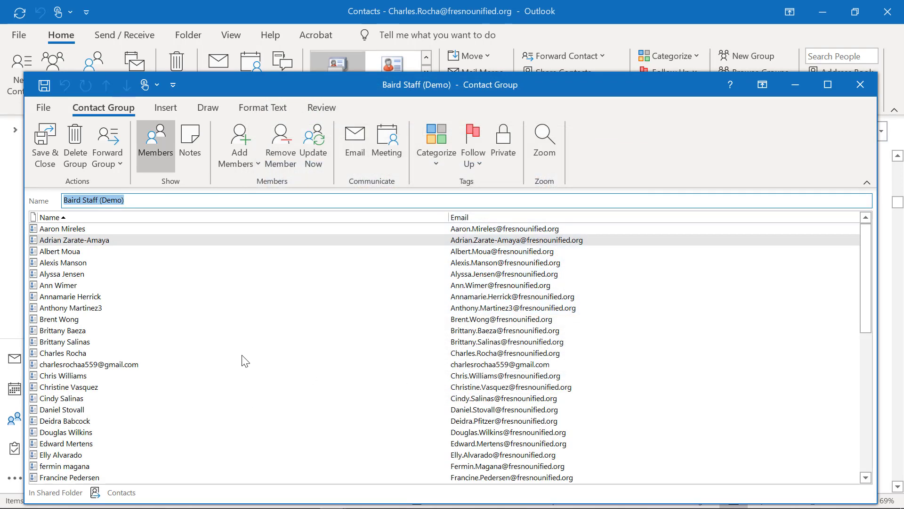
scroll(228, 322, "down", 5)
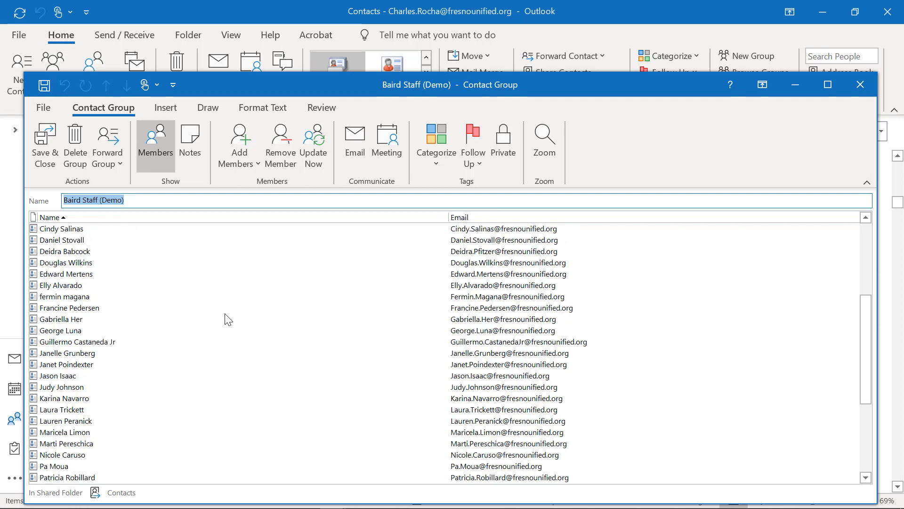
scroll(228, 323, "down", 5)
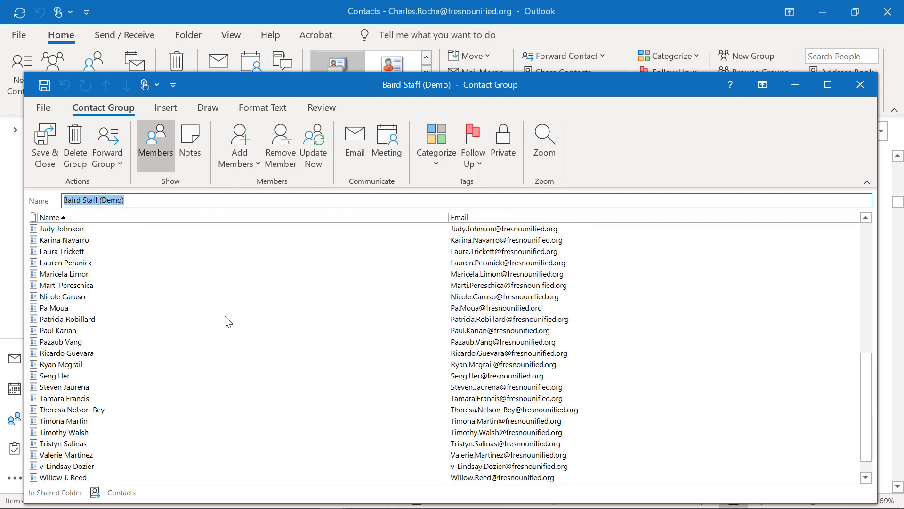
scroll(134, 364, "up", 10)
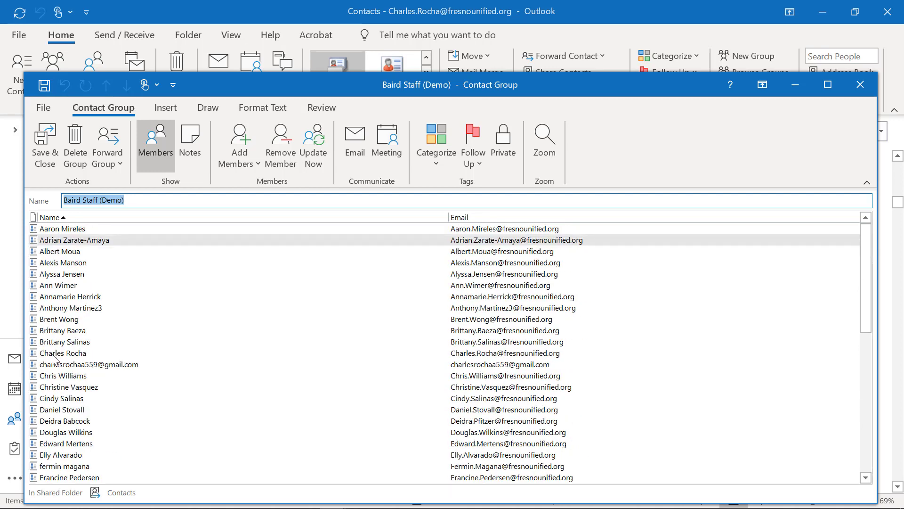
left_click(52, 354)
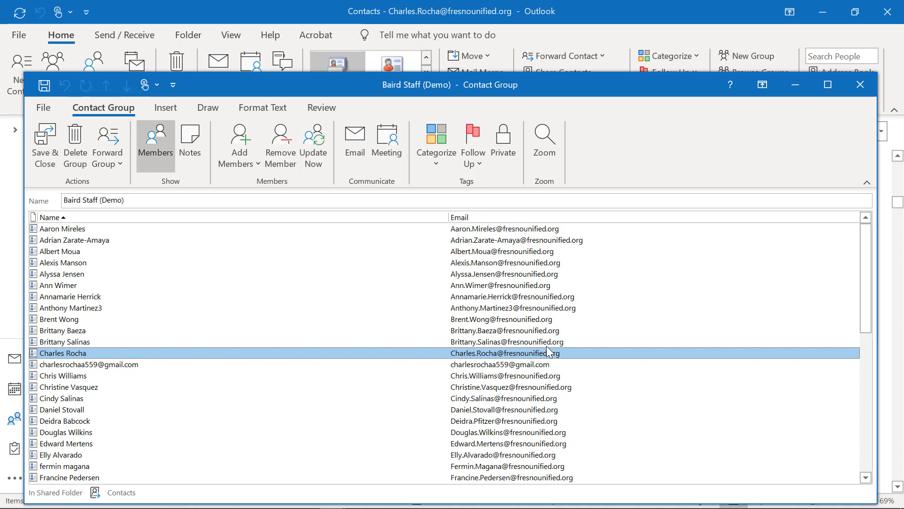
left_click(462, 366)
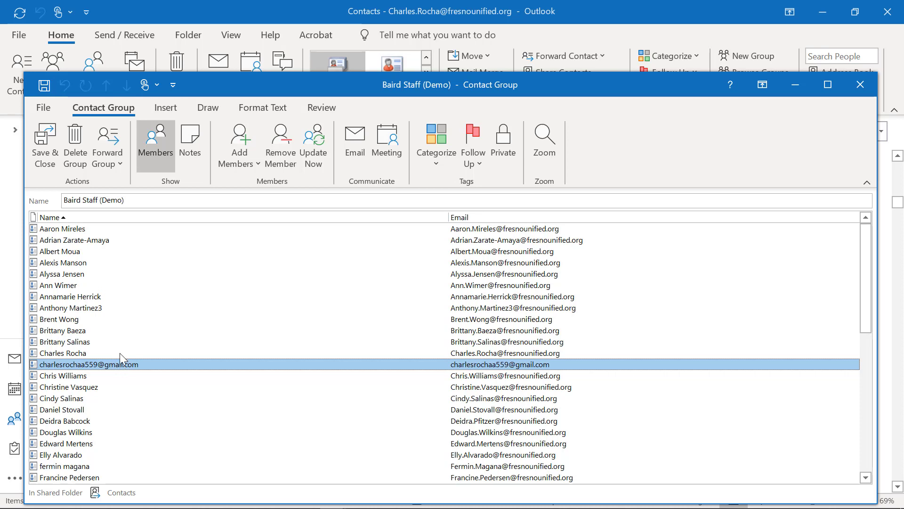
- Add one staff member's fresnounified.org e-mail address via the address book Members box
left_click(247, 162)
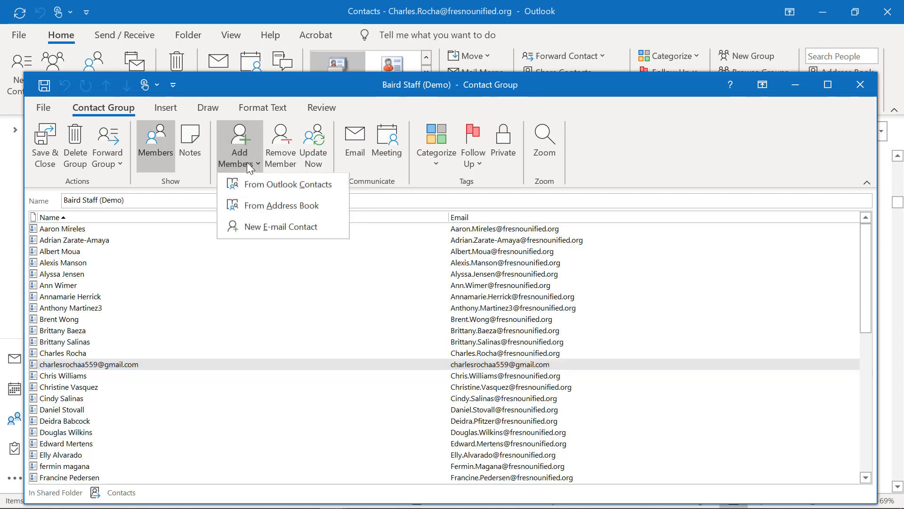
left_click(257, 207)
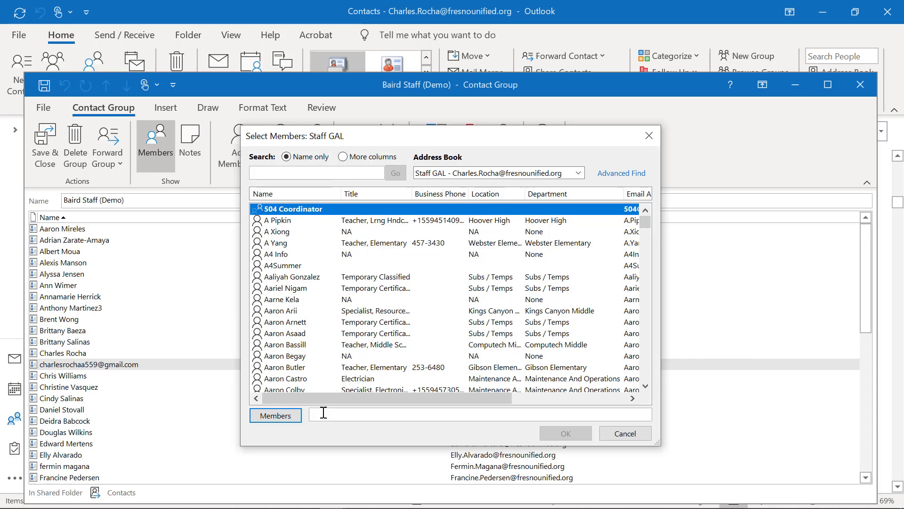
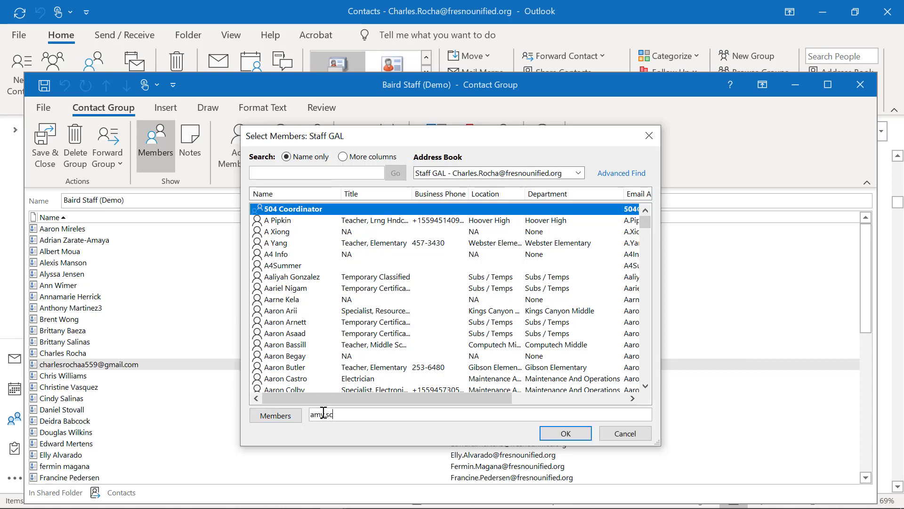
left_click(576, 437)
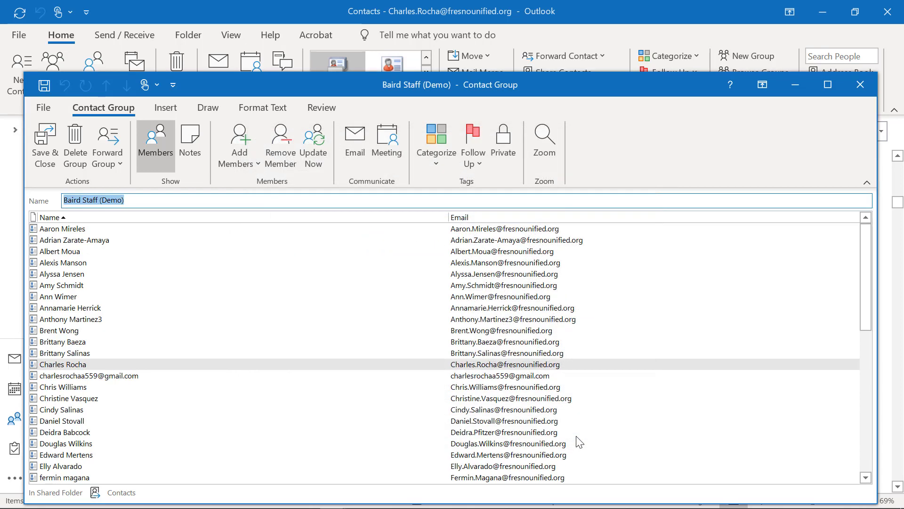
left_click(60, 287)
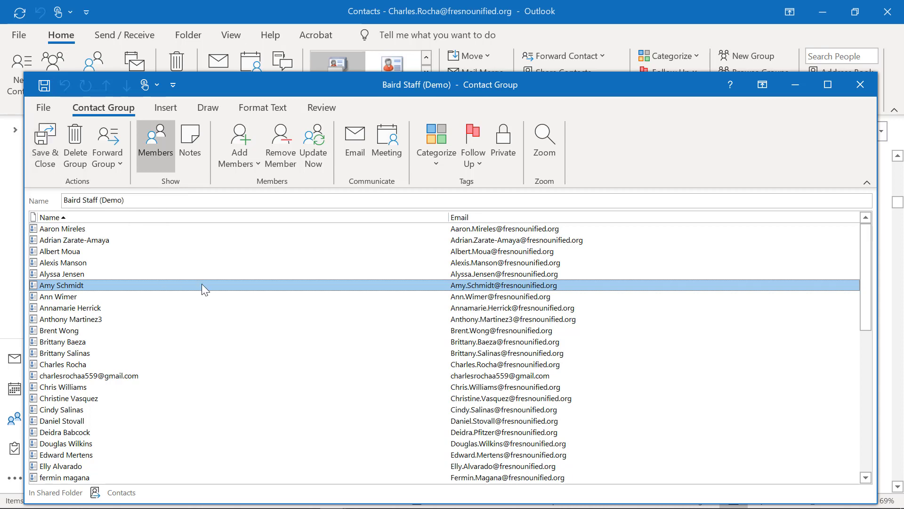
- Remove the personal gmail.com member from the Baird Staff (Demo) group
scroll(205, 295, "down", 1)
scroll(205, 302, "down", 4)
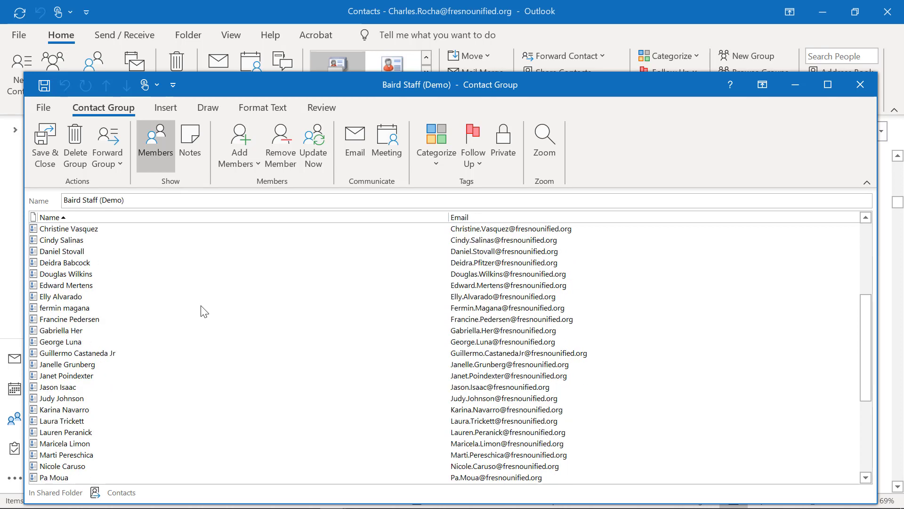
scroll(96, 349, "down", 2)
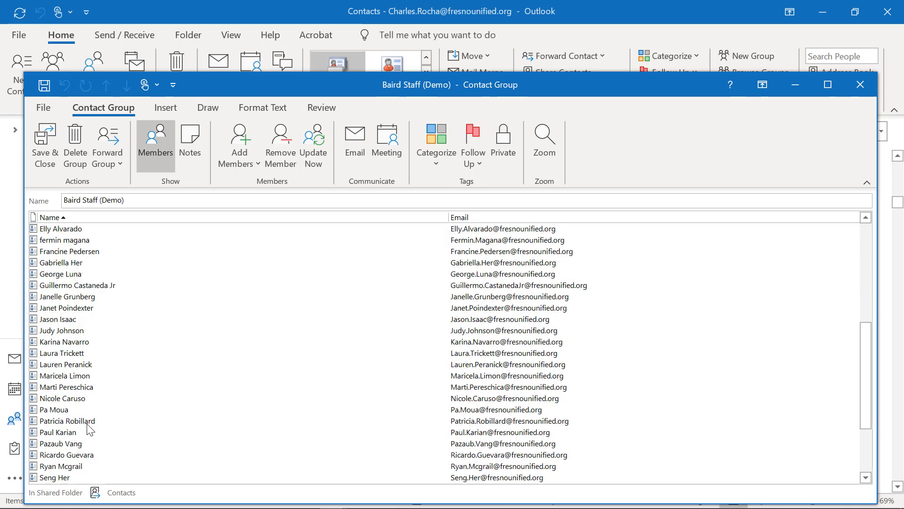
scroll(90, 430, "down", 3)
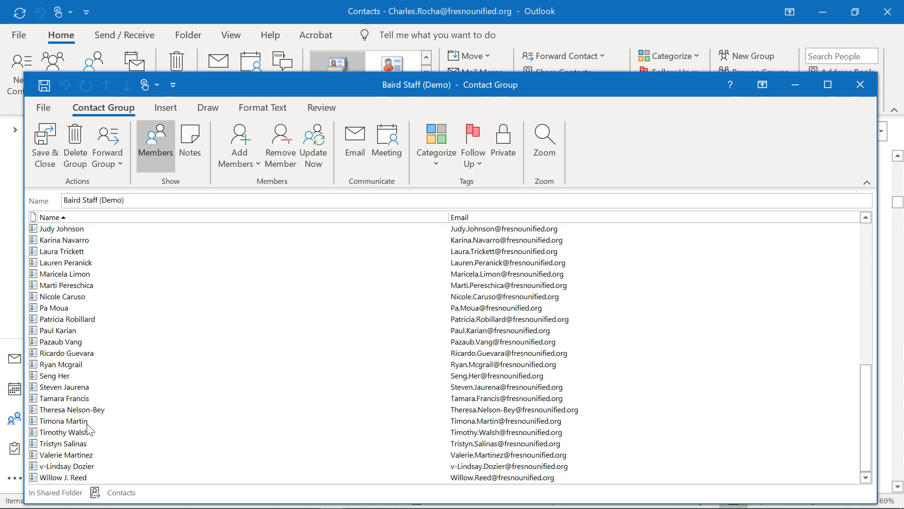
scroll(89, 427, "up", 9)
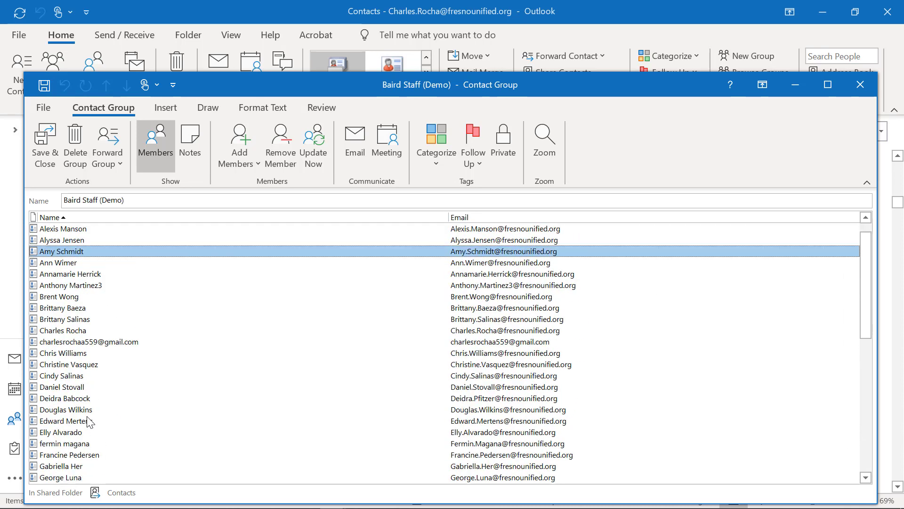
left_click(101, 342)
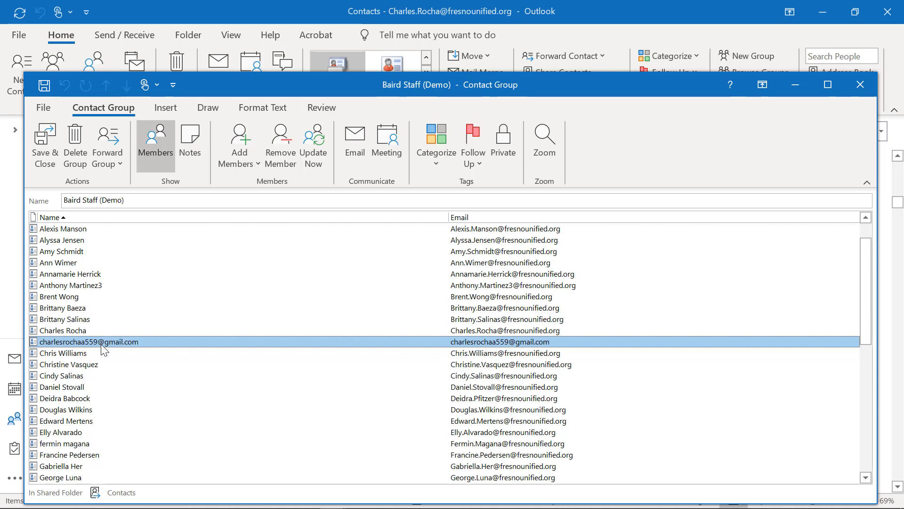
left_click(275, 150)
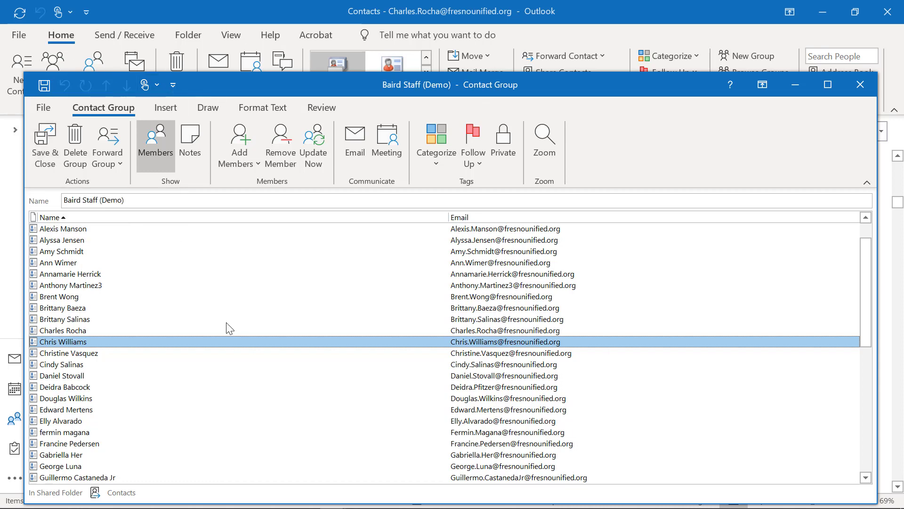
- Scroll through the remaining fresnounified.org members to review the roster
scroll(228, 327, "down", 2)
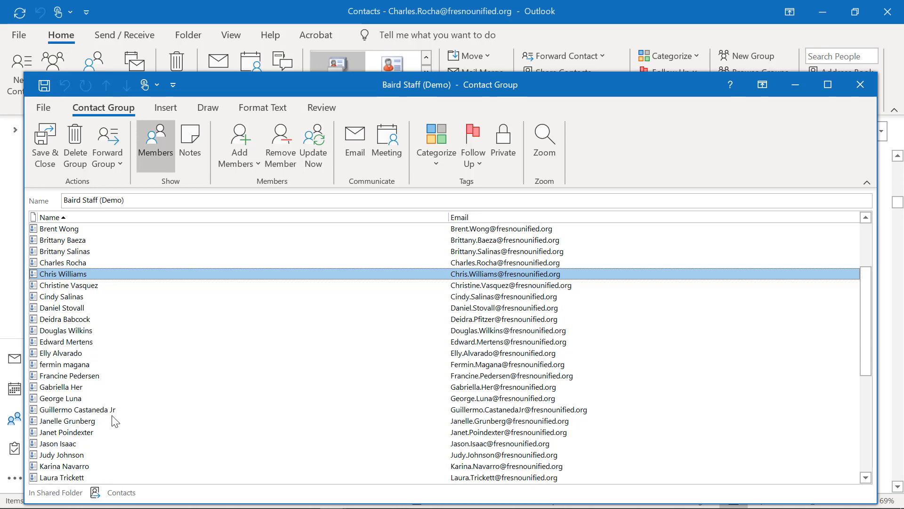
left_click(88, 433)
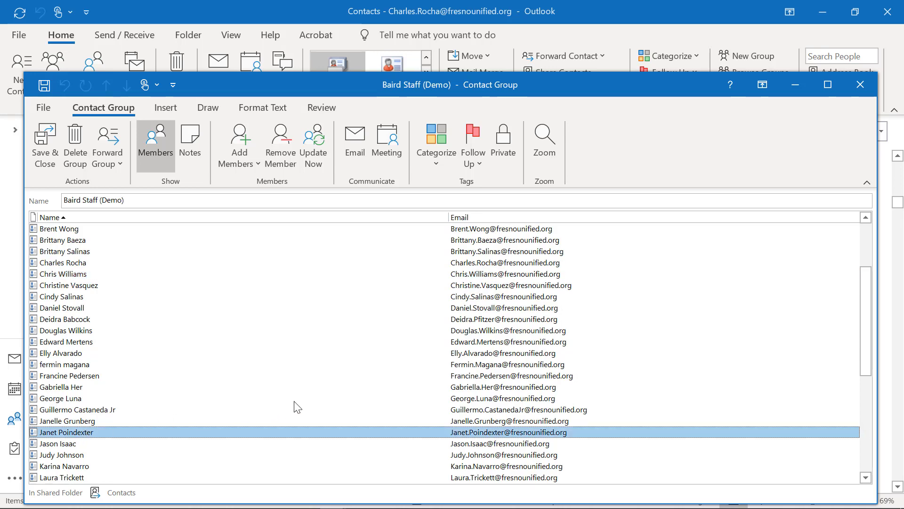
scroll(330, 401, "down", 2)
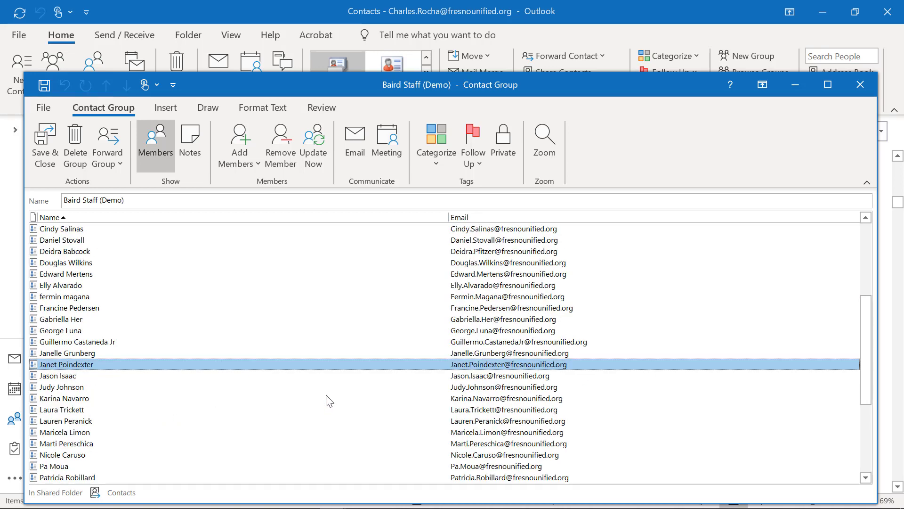
scroll(330, 400, "down", 3)
scroll(330, 400, "down", 2)
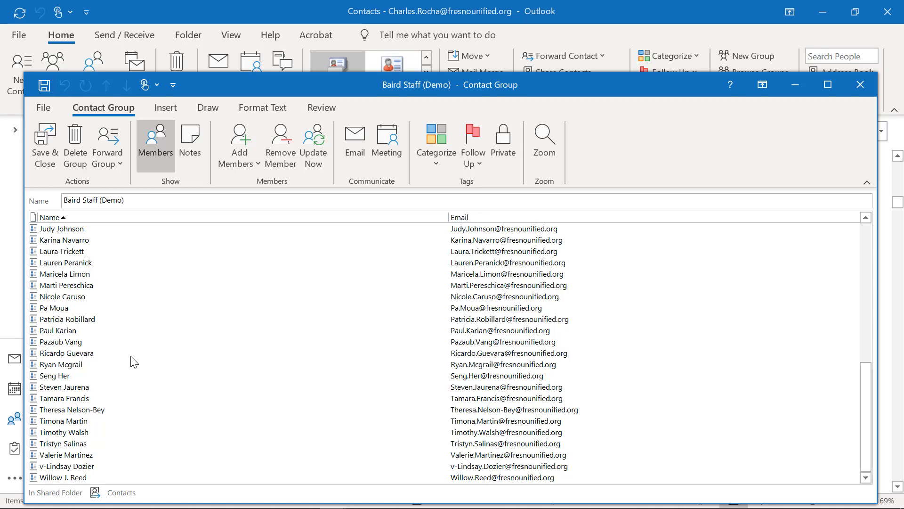
scroll(134, 361, "up", 4)
scroll(134, 362, "down", 3)
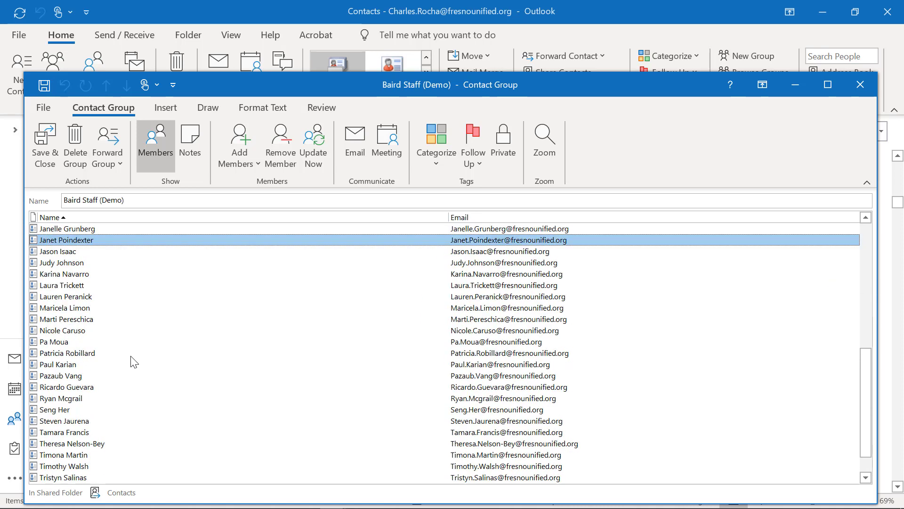